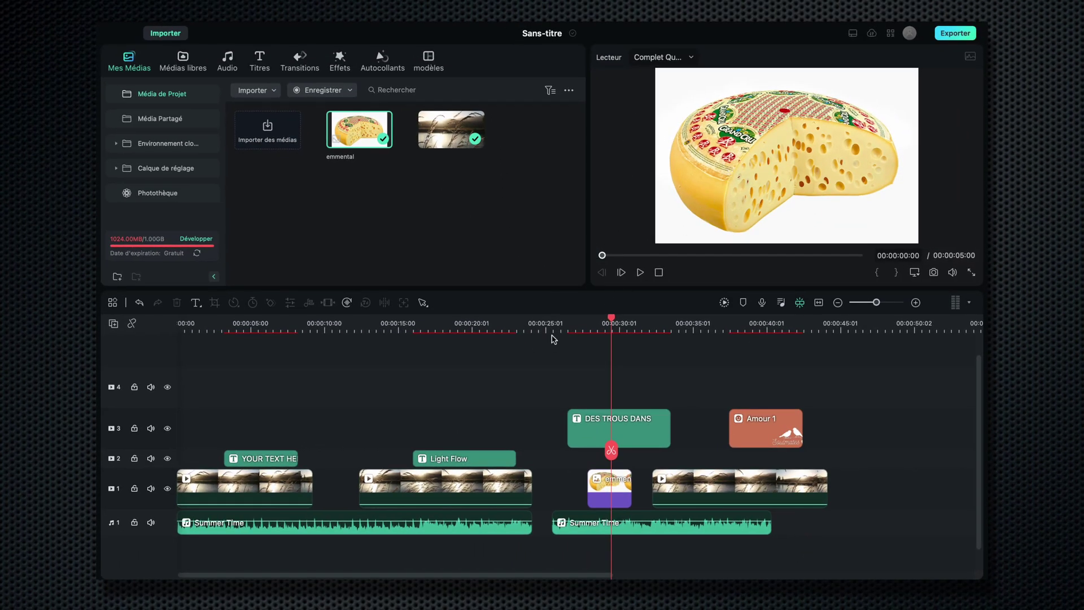
# Remove the empty gap between the first two clips on video track 1 and undo that removal.
pyautogui.moveTo(904, 545); pyautogui.dragTo(192, 383)
pyautogui.moveTo(901, 534); pyautogui.dragTo(236, 375)
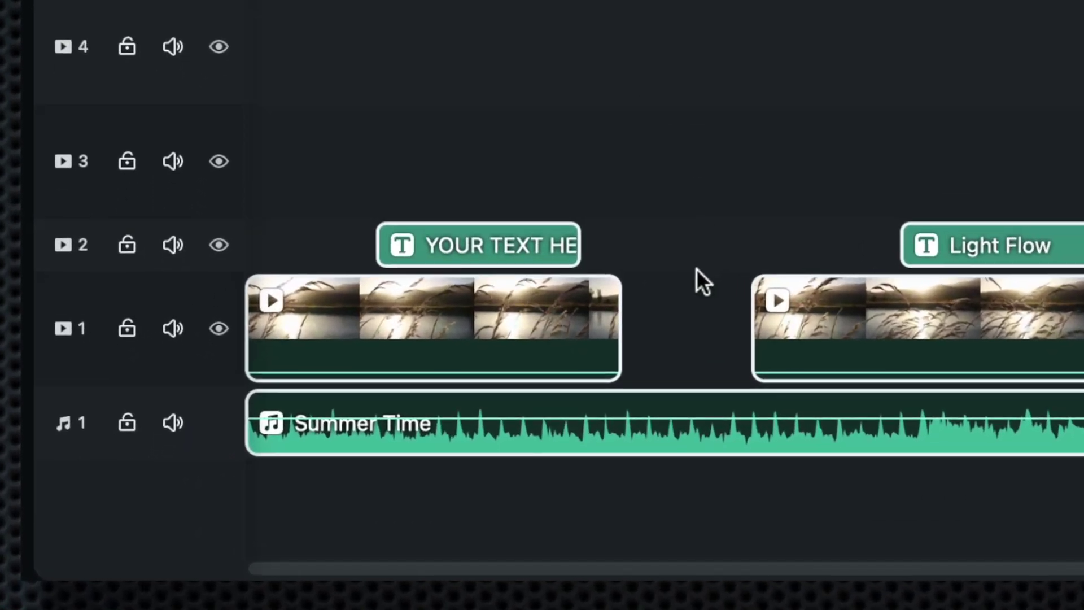
pyautogui.click(690, 317)
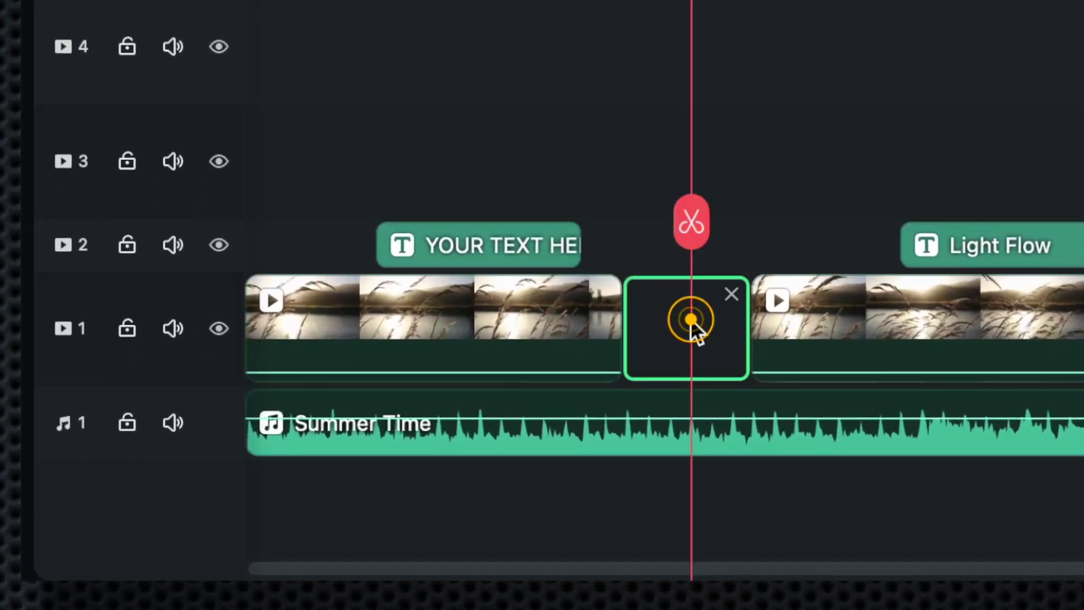
pyautogui.click(731, 294)
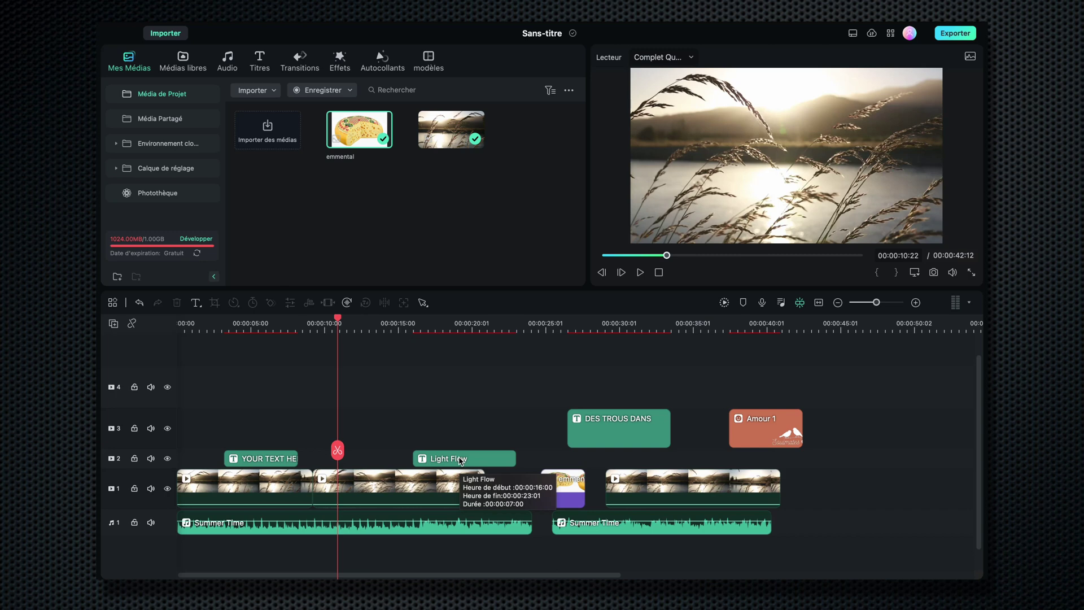
pyautogui.hotkey('ctrl', 'z')
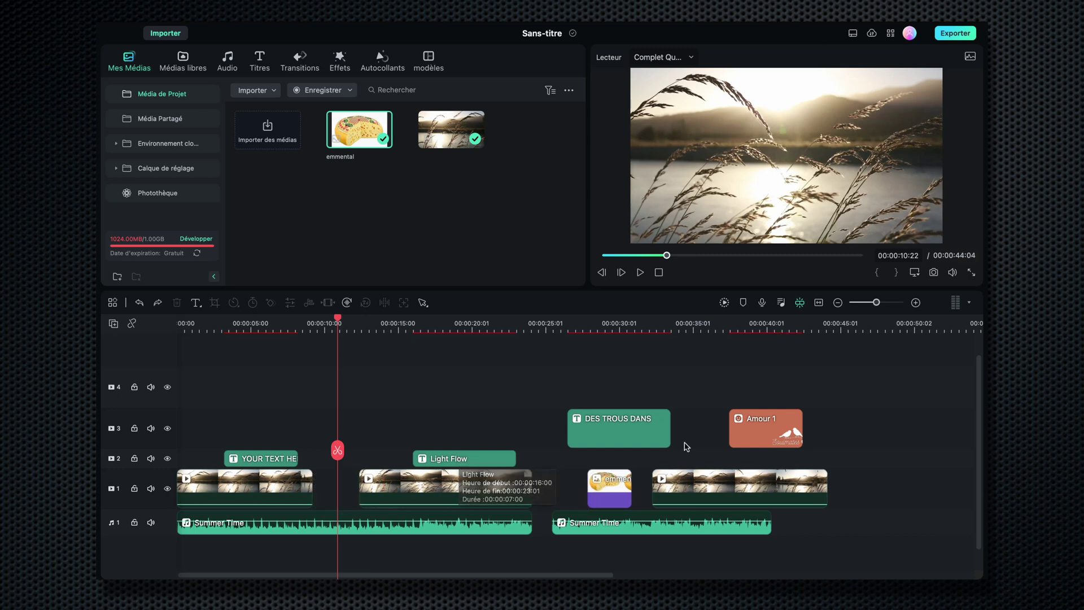
# Select all clips on every track, remove the empty spaces between them, and scrub through the timeline to review it.
pyautogui.moveTo(914, 545); pyautogui.dragTo(192, 362)
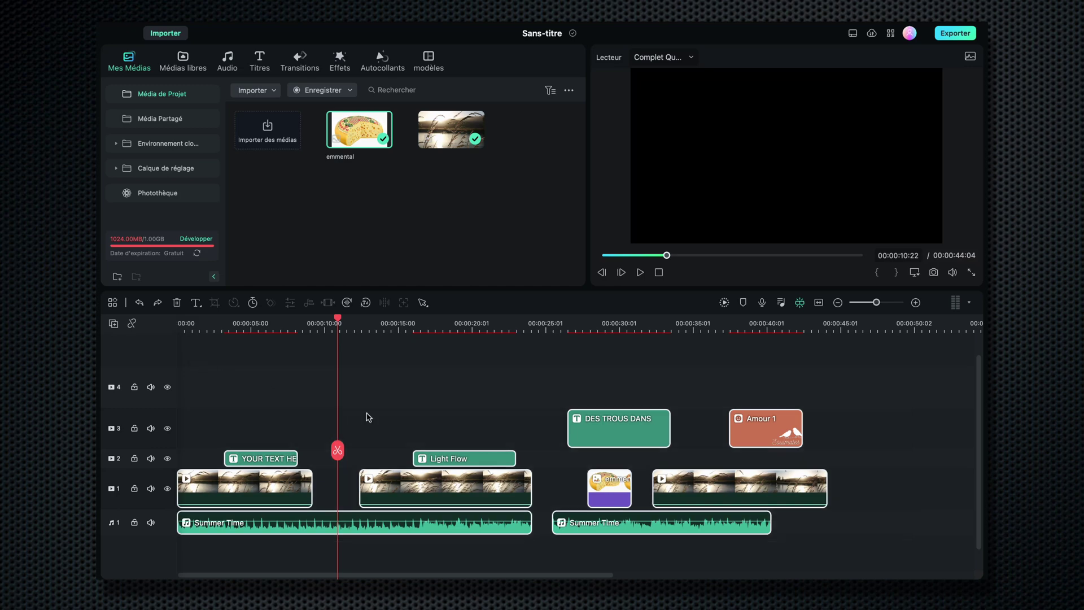
pyautogui.rightClick(628, 430)
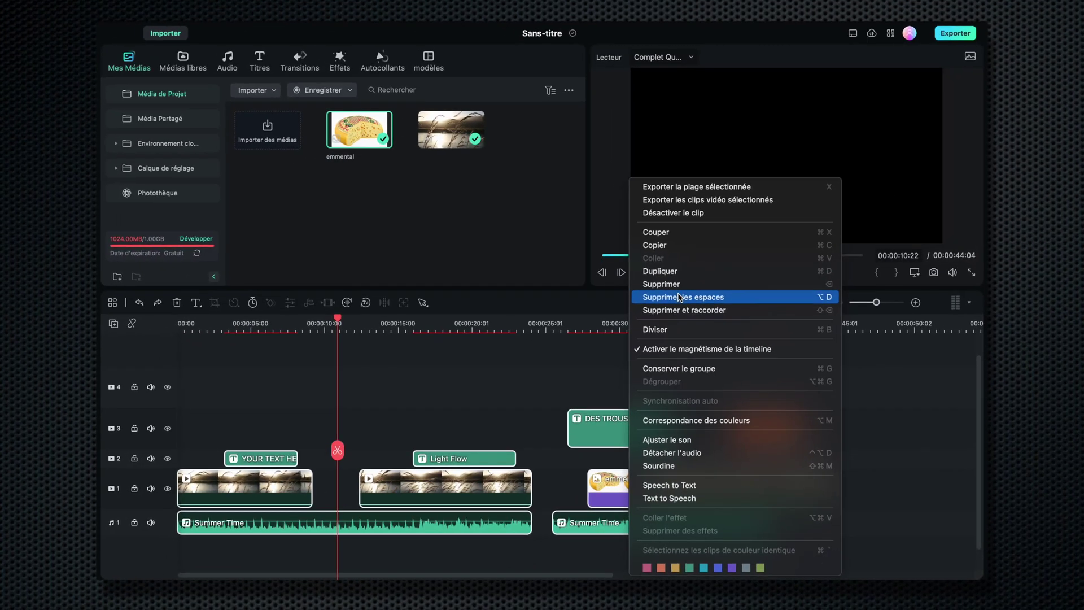
pyautogui.click(672, 304)
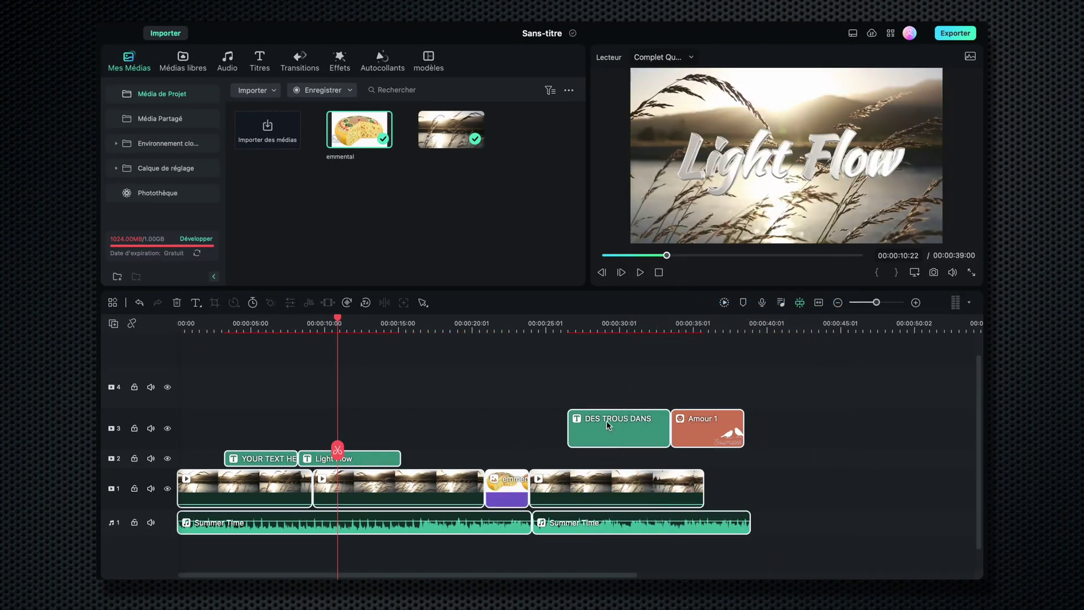
pyautogui.click(185, 325)
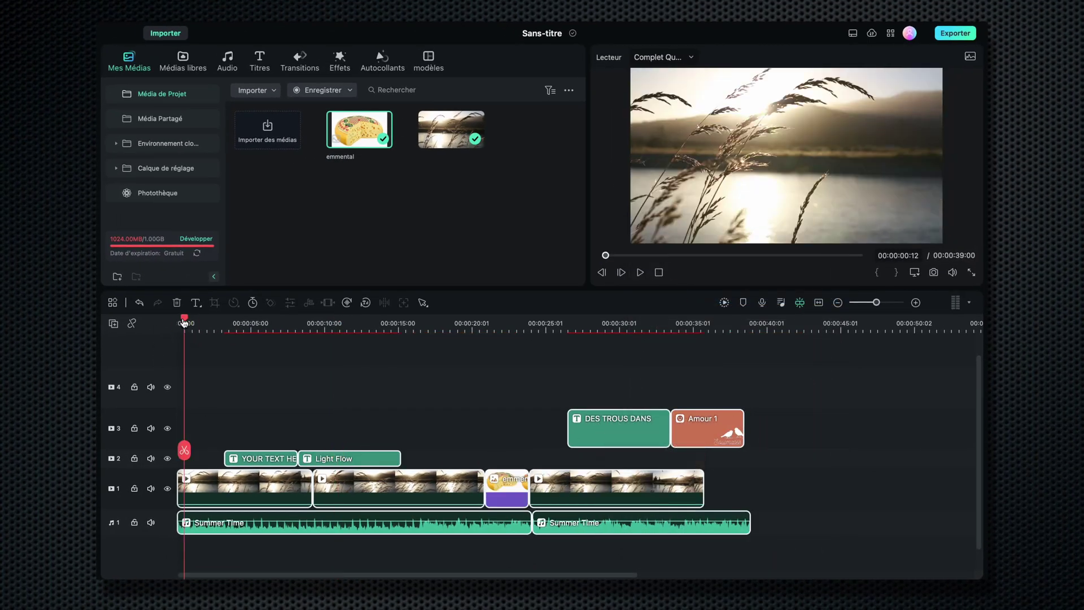
pyautogui.moveTo(182, 320); pyautogui.dragTo(570, 359)
# Move the DES TROUS DANS title above the emmental image and the Amour 1 sticker above the last video clip.
pyautogui.click(806, 428)
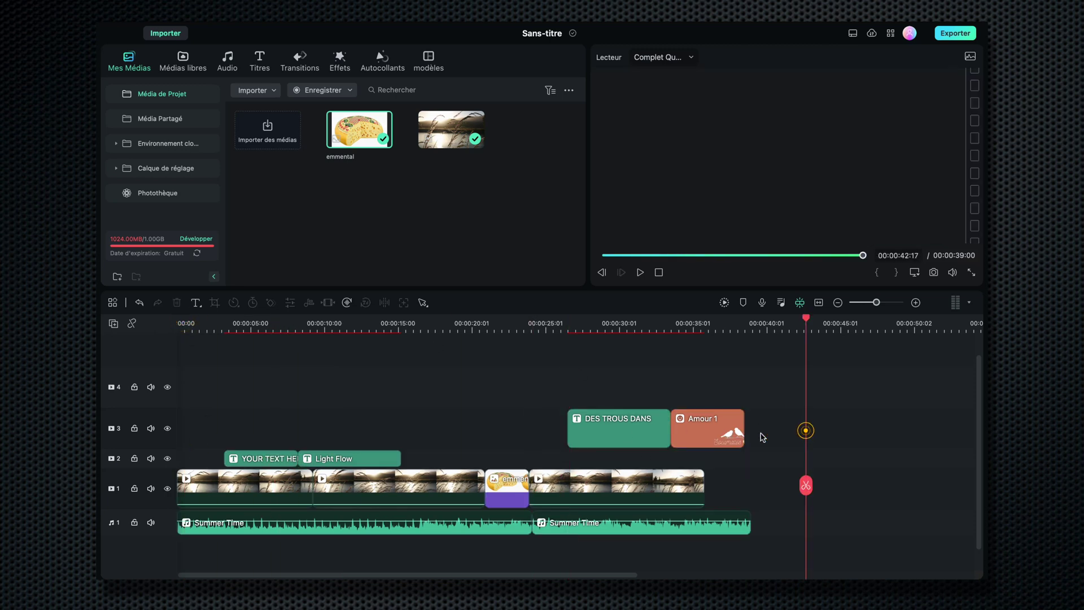
pyautogui.moveTo(612, 428); pyautogui.dragTo(471, 430)
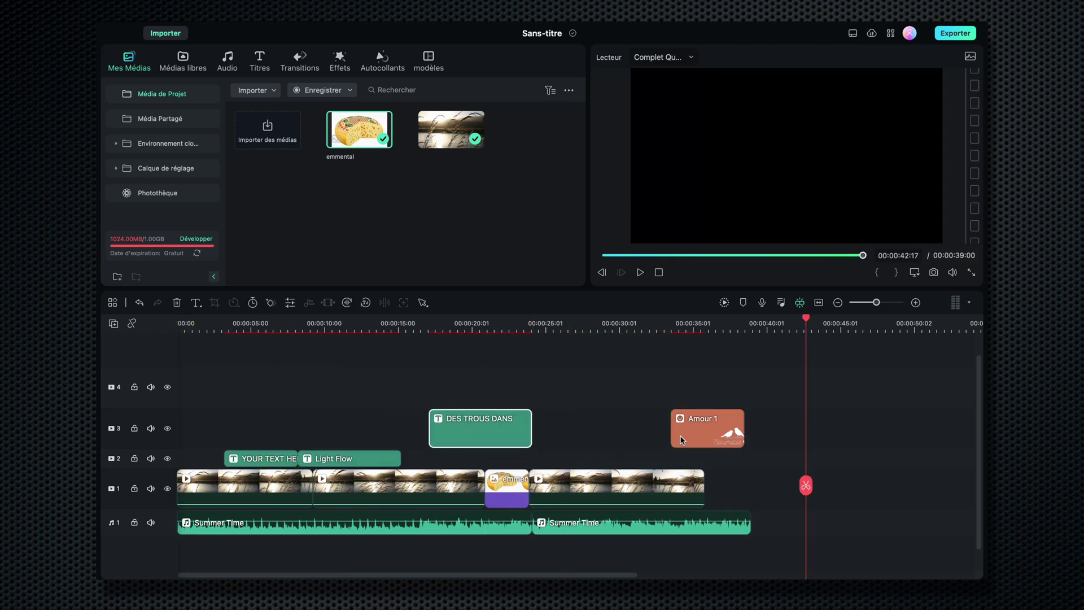
pyautogui.moveTo(733, 428); pyautogui.dragTo(647, 428)
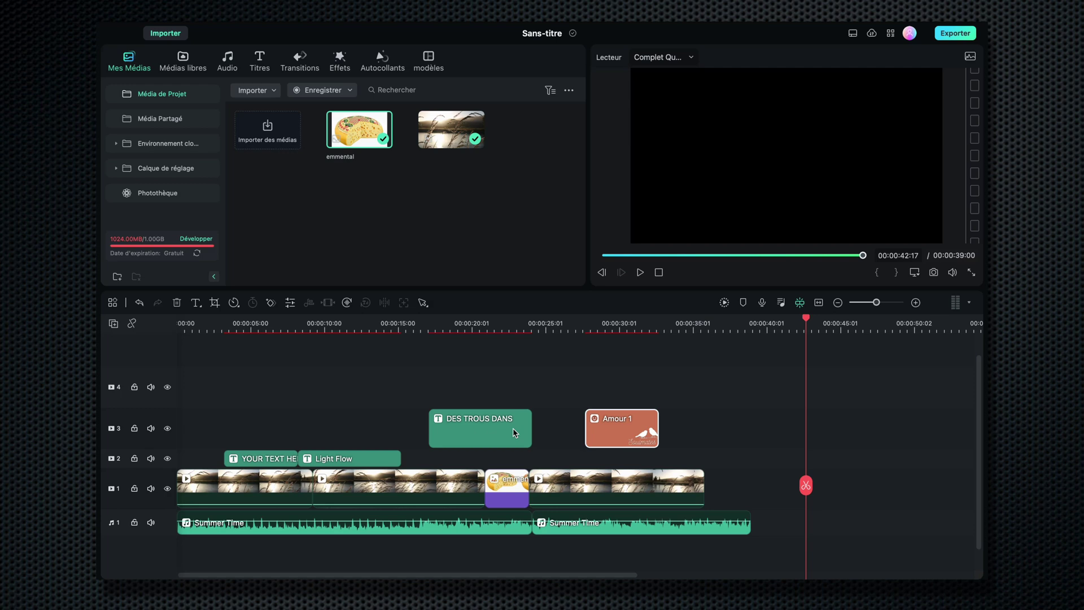
# Undo the title and sticker moves and the removal of the empty spaces.
pyautogui.press('super+z')
pyautogui.press('super+z')
pyautogui.press('super+z')
pyautogui.press('super+z')
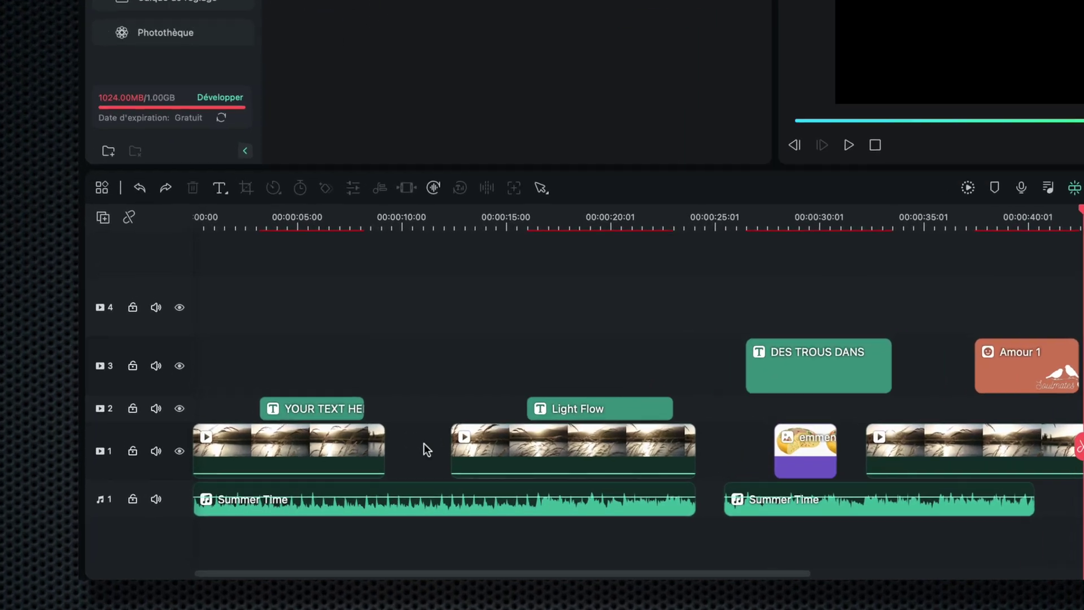
# Move the second video clip together with its Light Flow title so the clip snaps against the first clip.
pyautogui.click(337, 486)
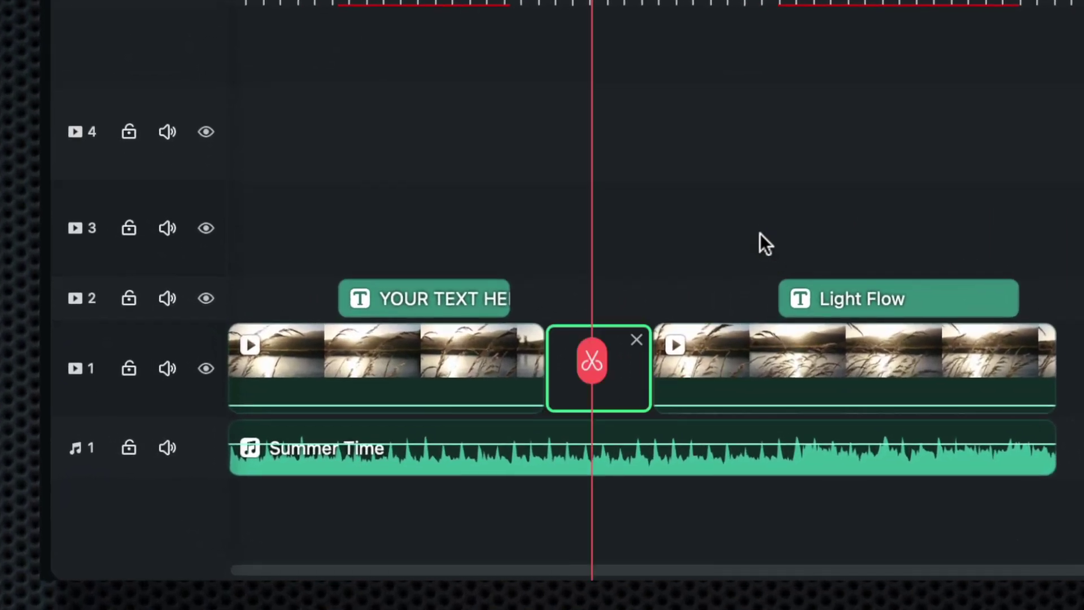
pyautogui.moveTo(760, 234); pyautogui.dragTo(804, 363)
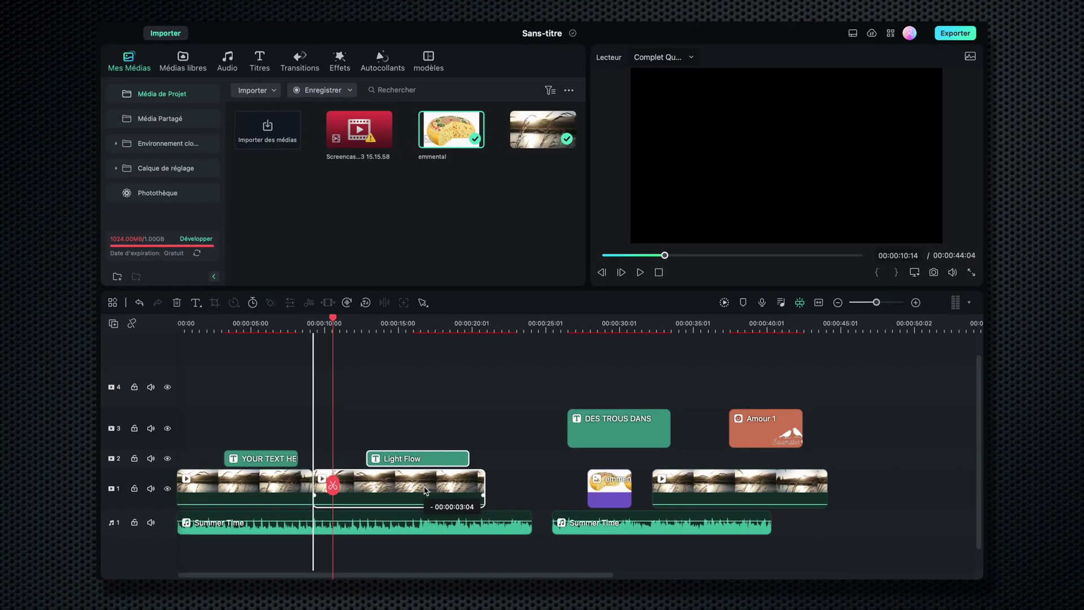
pyautogui.moveTo(425, 490); pyautogui.dragTo(425, 490)
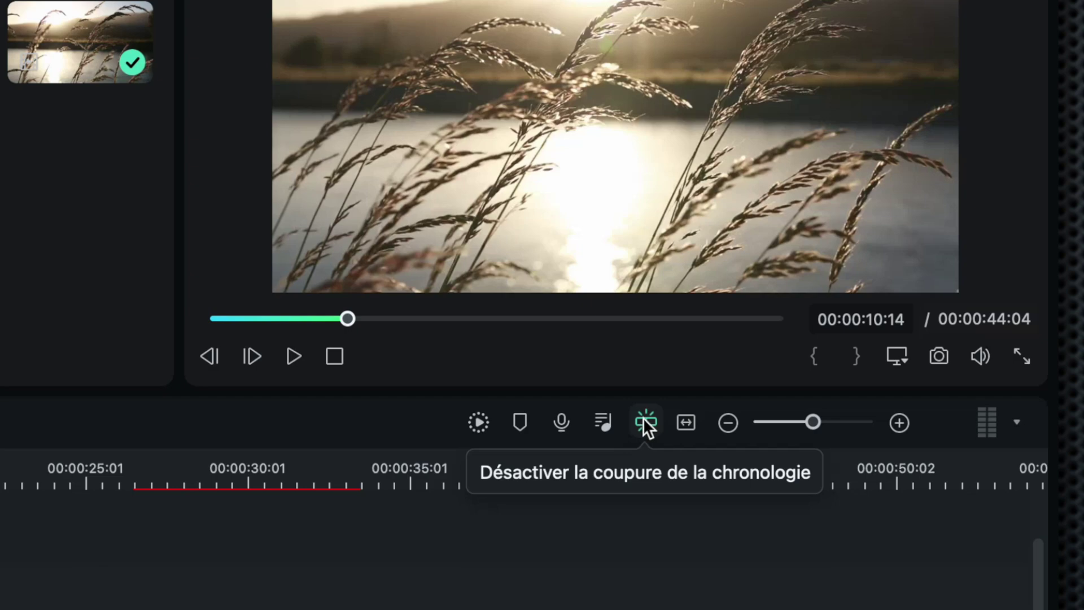
# Turn off timeline snapping and reposition the second clip with its Light Flow title freely near the first clip's end.
pyautogui.click(646, 423)
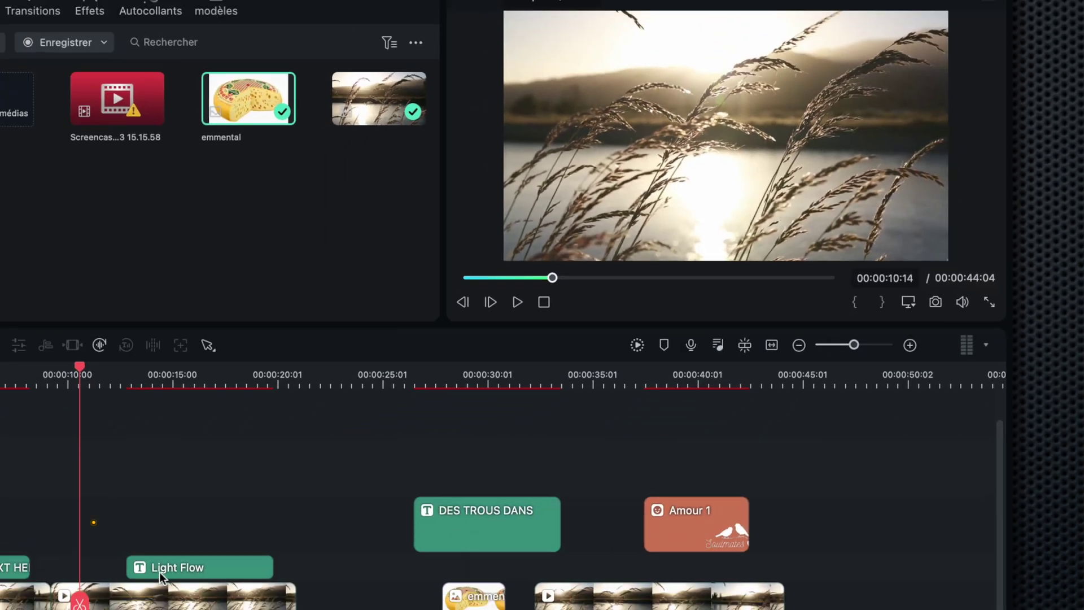
pyautogui.moveTo(164, 595); pyautogui.dragTo(198, 601)
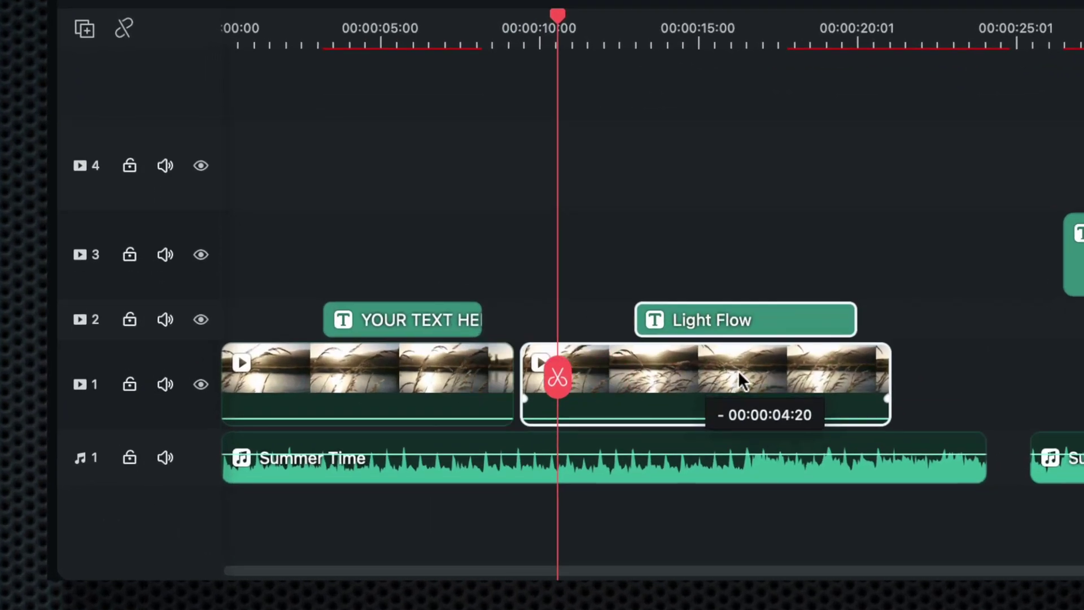
pyautogui.moveTo(738, 371); pyautogui.dragTo(610, 362)
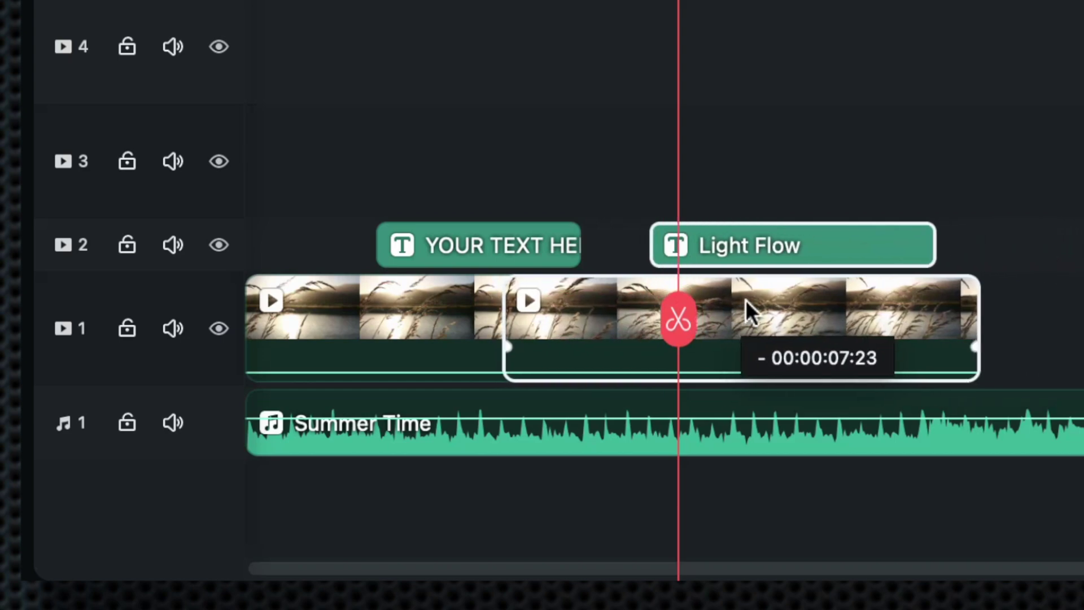
pyautogui.moveTo(746, 299); pyautogui.dragTo(740, 302)
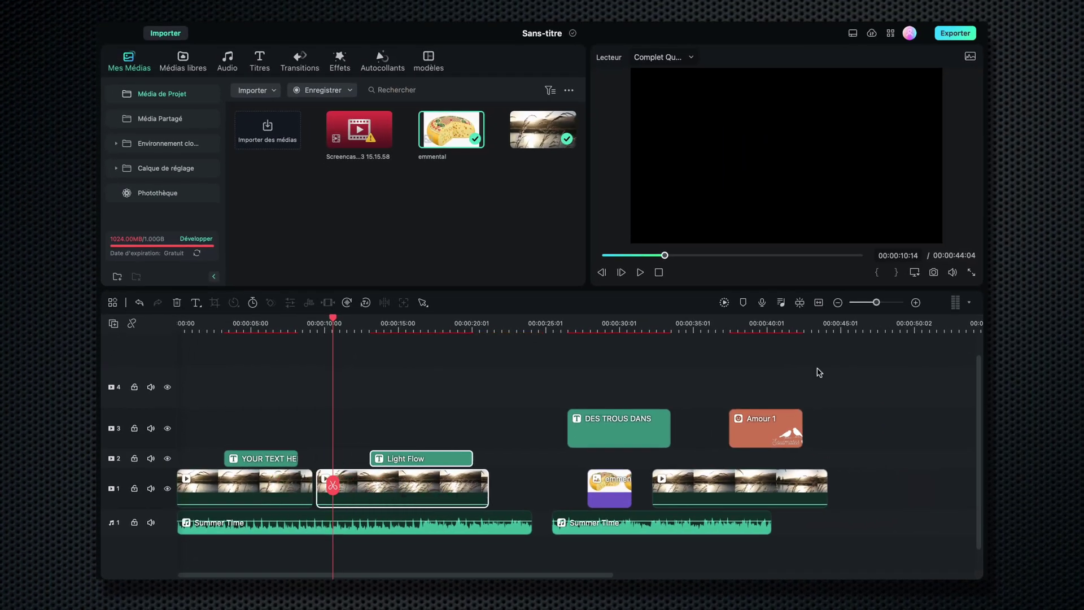
# Turn timeline snapping back on and snap the second clip with its Light Flow title against the first clip.
pyautogui.click(800, 302)
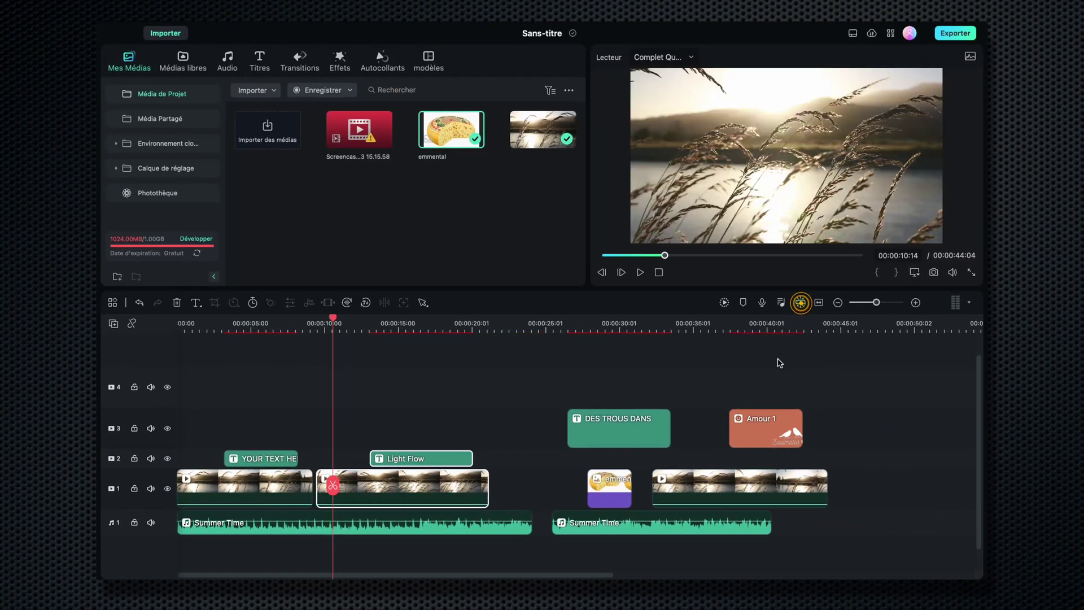
pyautogui.moveTo(435, 489); pyautogui.dragTo(431, 489)
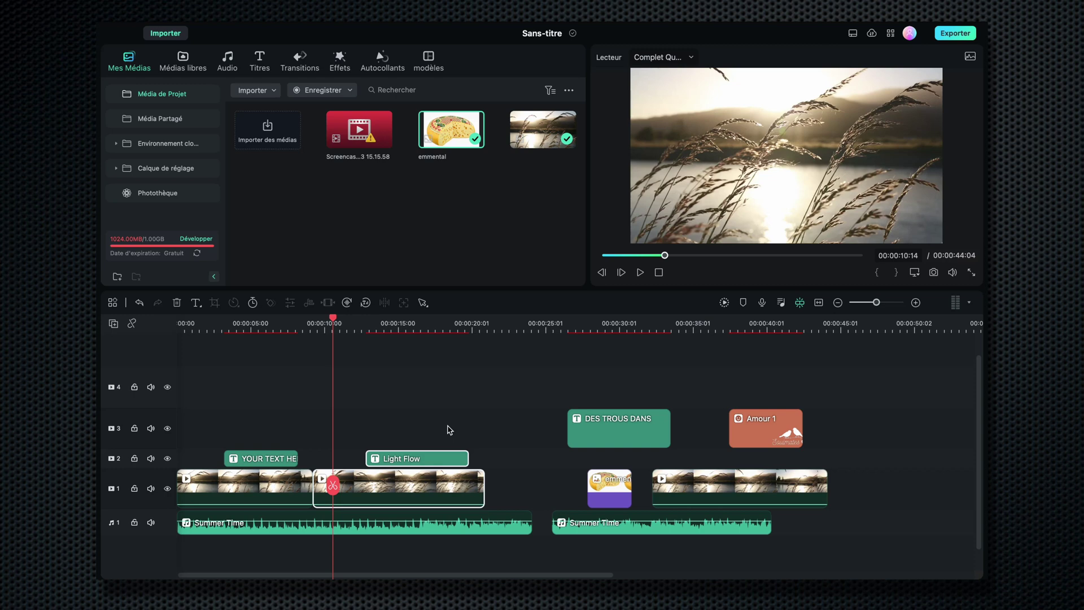
# Delete all clips from the timeline.
pyautogui.click(845, 556)
pyautogui.press('super+a')
pyautogui.press('BackSpace')
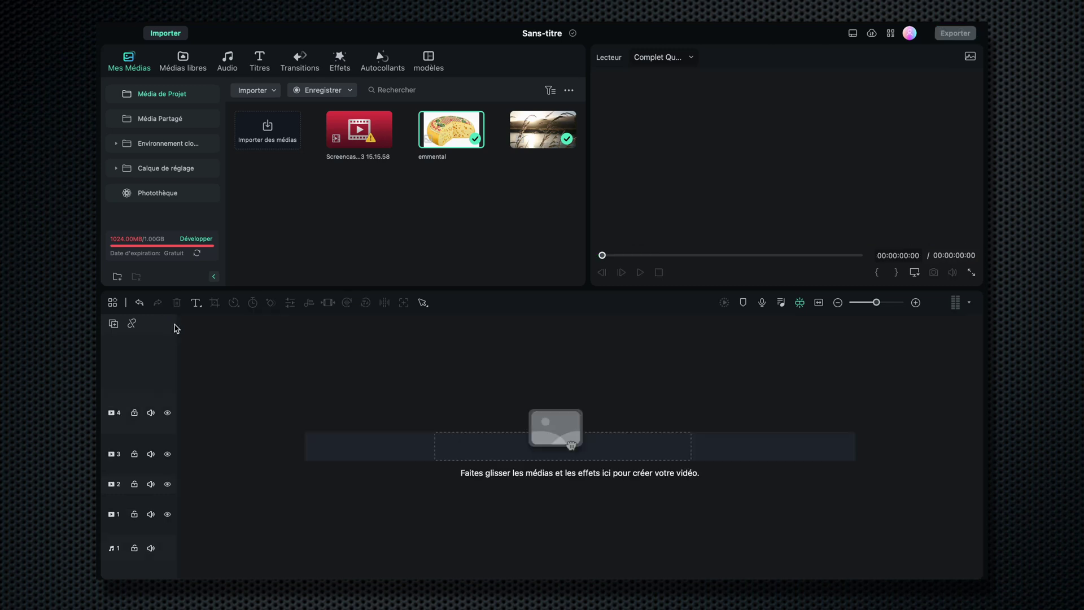
# Place the lake video at the start of video track 1 and lower its audio volume.
pyautogui.moveTo(531, 125); pyautogui.dragTo(182, 520)
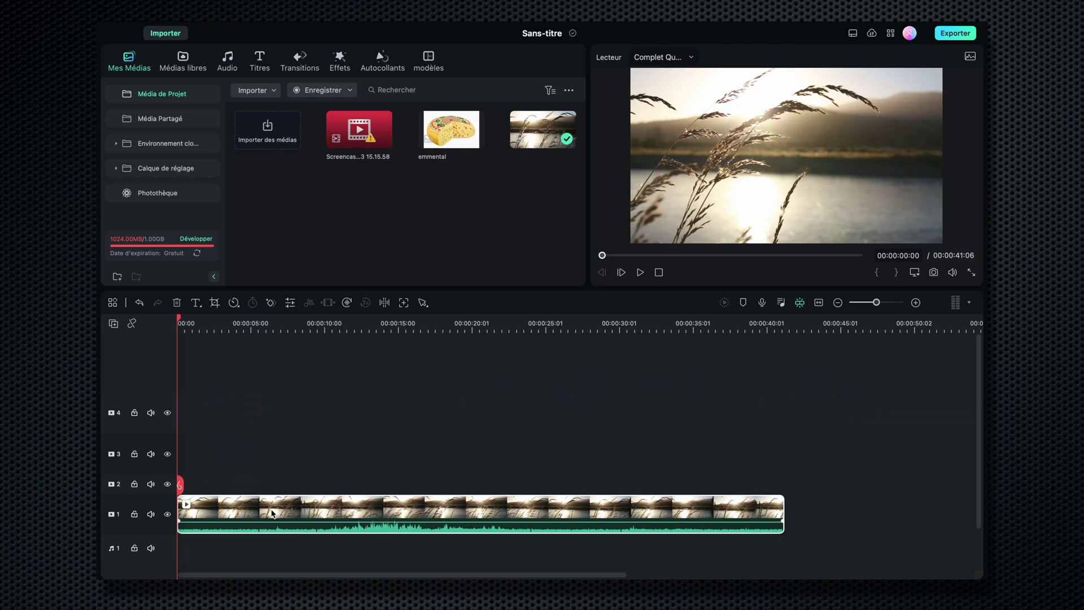
pyautogui.moveTo(507, 520); pyautogui.dragTo(520, 523)
# Split the clip in quick split mode at about 10, 13, 20, 22, 32 and 35 seconds, and return to selection mode.
pyautogui.click(423, 303)
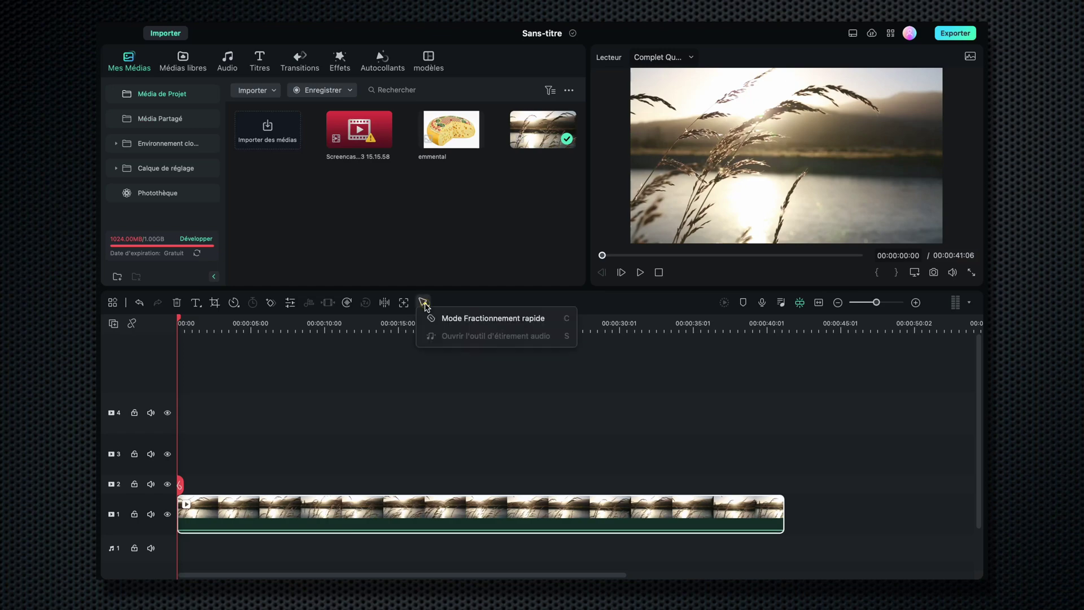
pyautogui.click(474, 319)
pyautogui.click(323, 512)
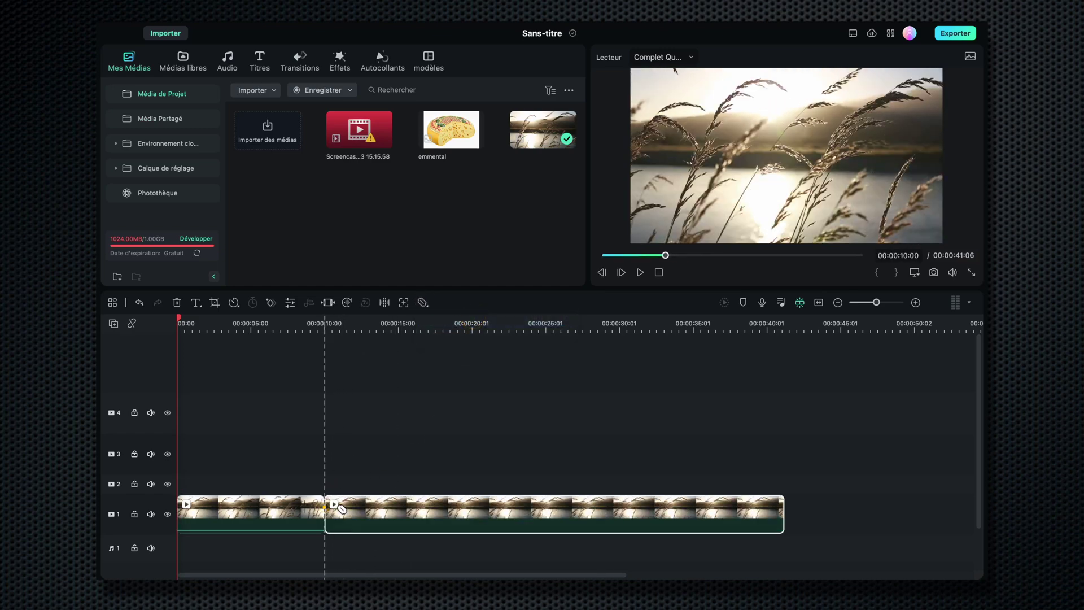
pyautogui.click(375, 511)
pyautogui.click(467, 511)
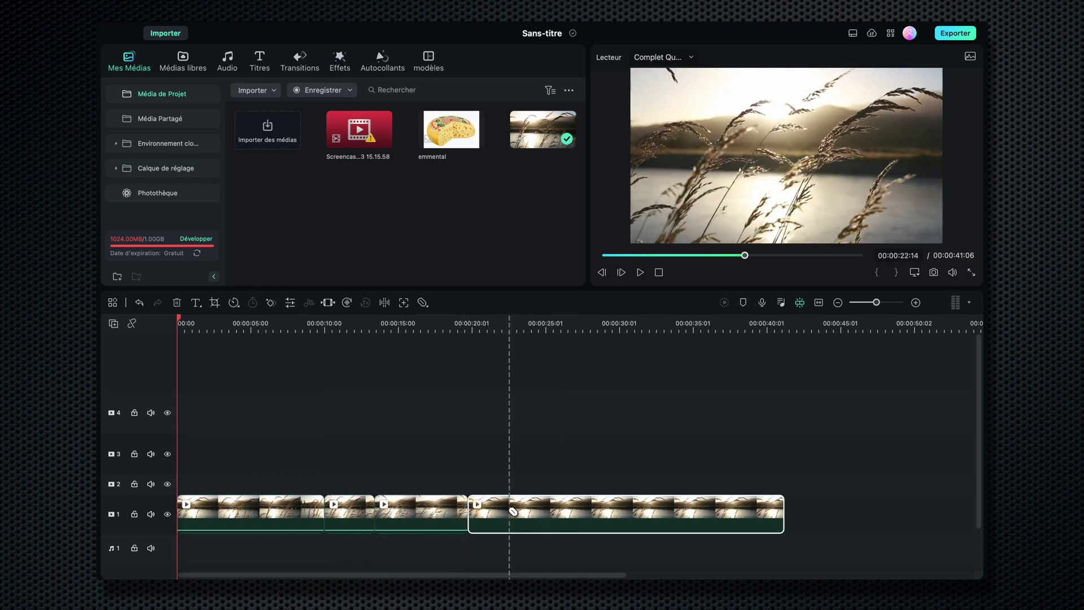
pyautogui.click(507, 511)
pyautogui.click(652, 511)
pyautogui.click(693, 511)
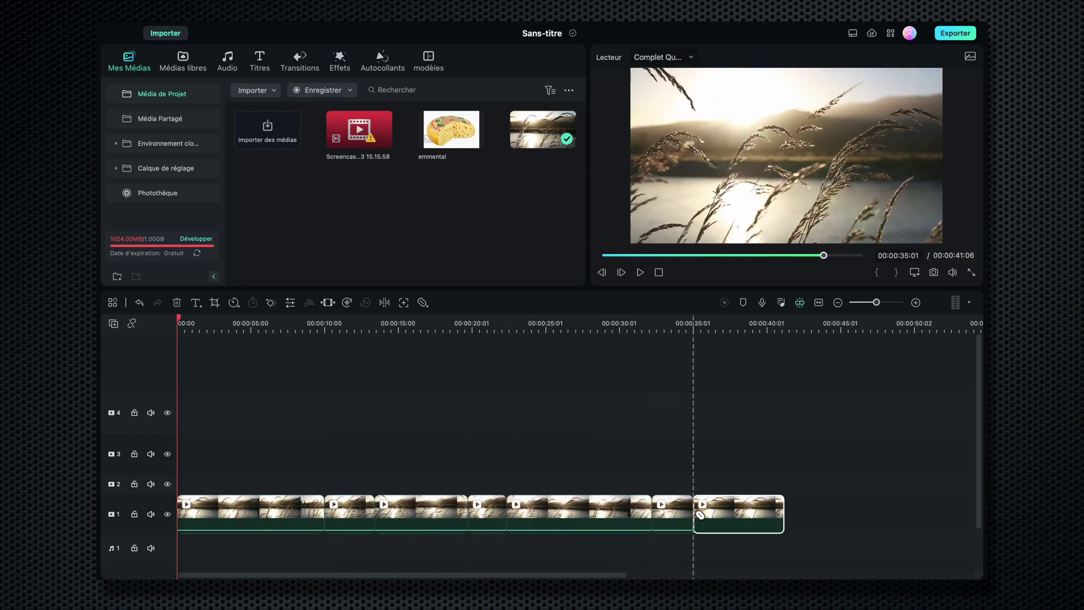
pyautogui.click(424, 303)
pyautogui.click(444, 320)
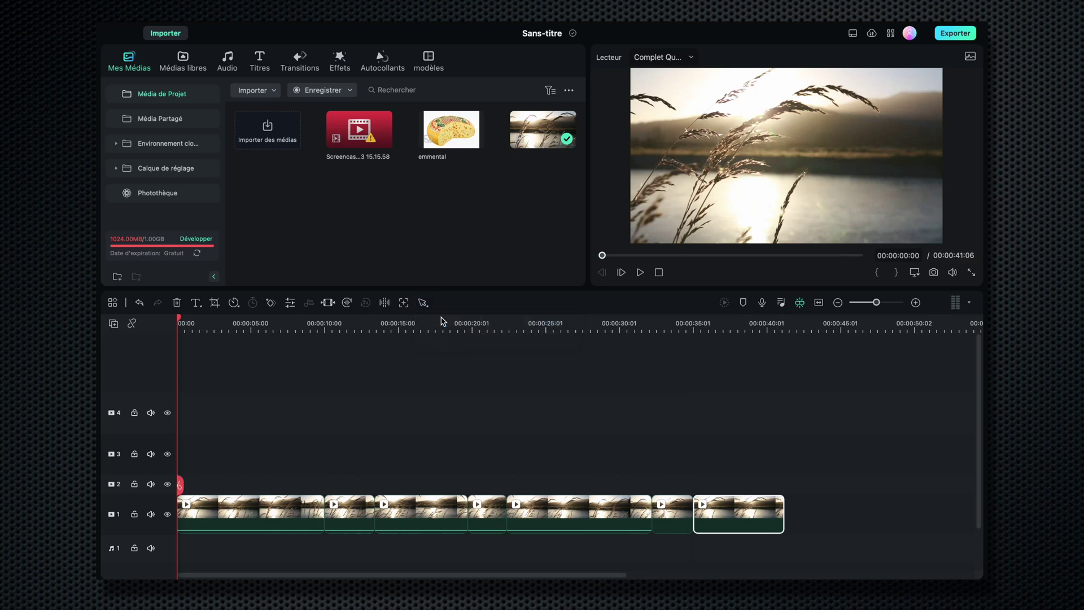
pyautogui.click(353, 507)
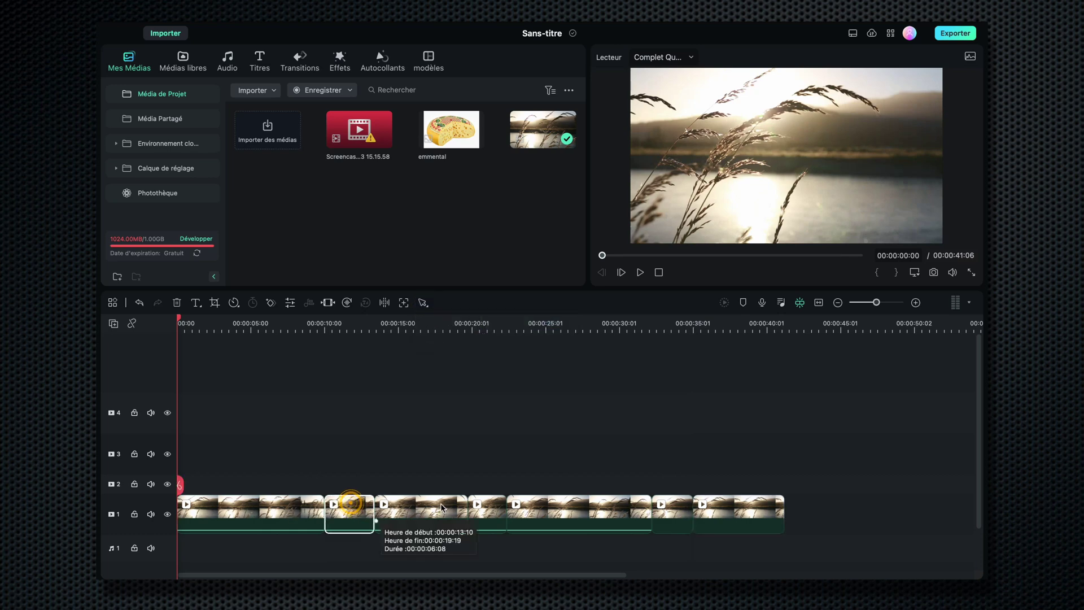
pyautogui.click(484, 509)
pyautogui.click(672, 511)
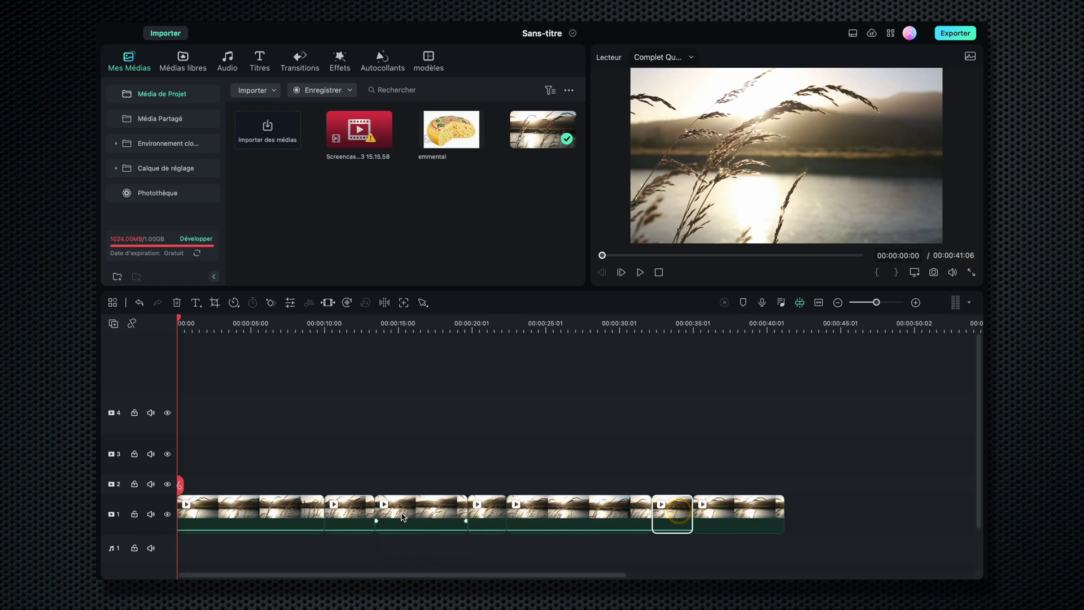
pyautogui.click(493, 507)
pyautogui.click(363, 512)
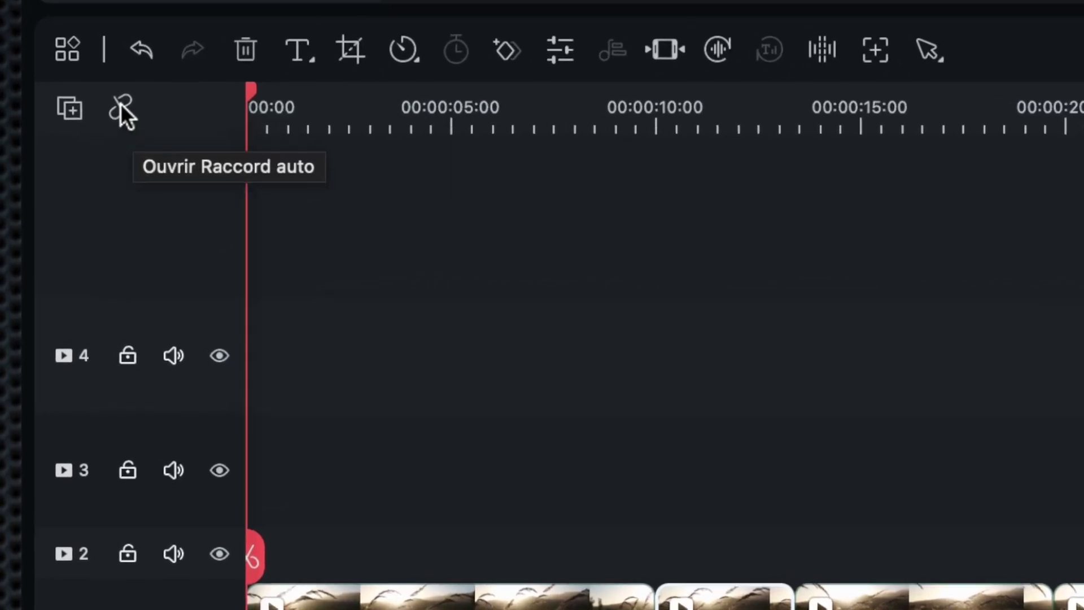
# Enable auto ripple (Raccord auto) and delete the second and fourth segments of the split clip, closing their gaps.
pyautogui.click(120, 105)
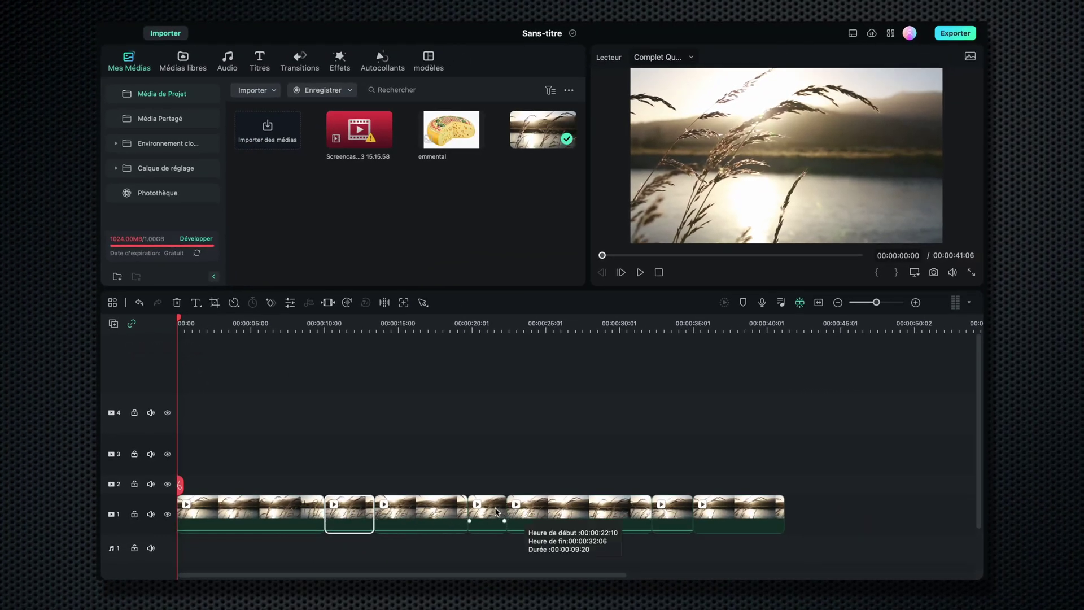
pyautogui.click(355, 514)
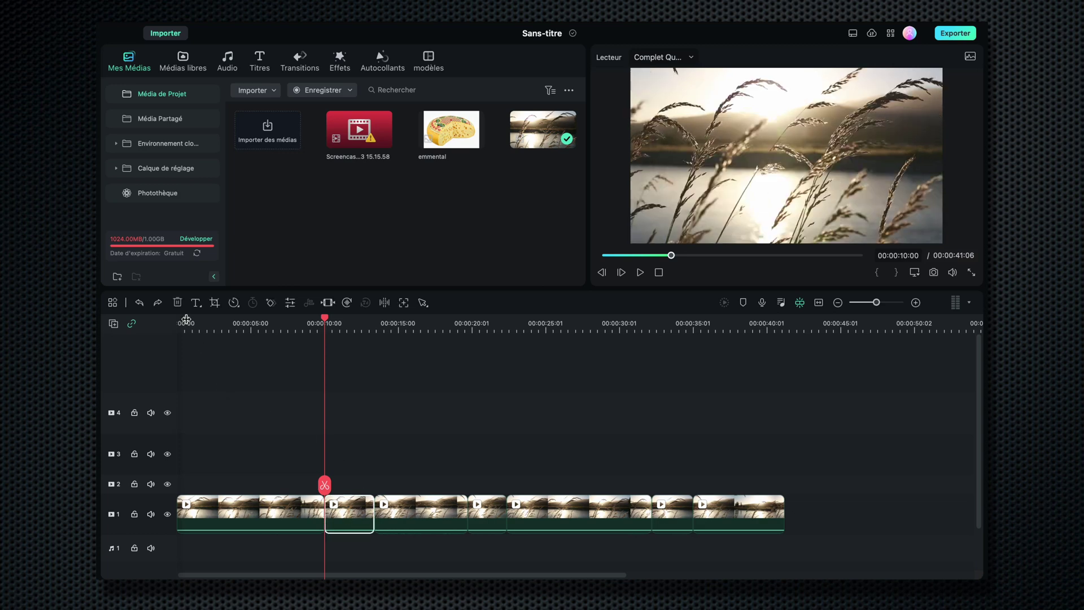
pyautogui.click(177, 302)
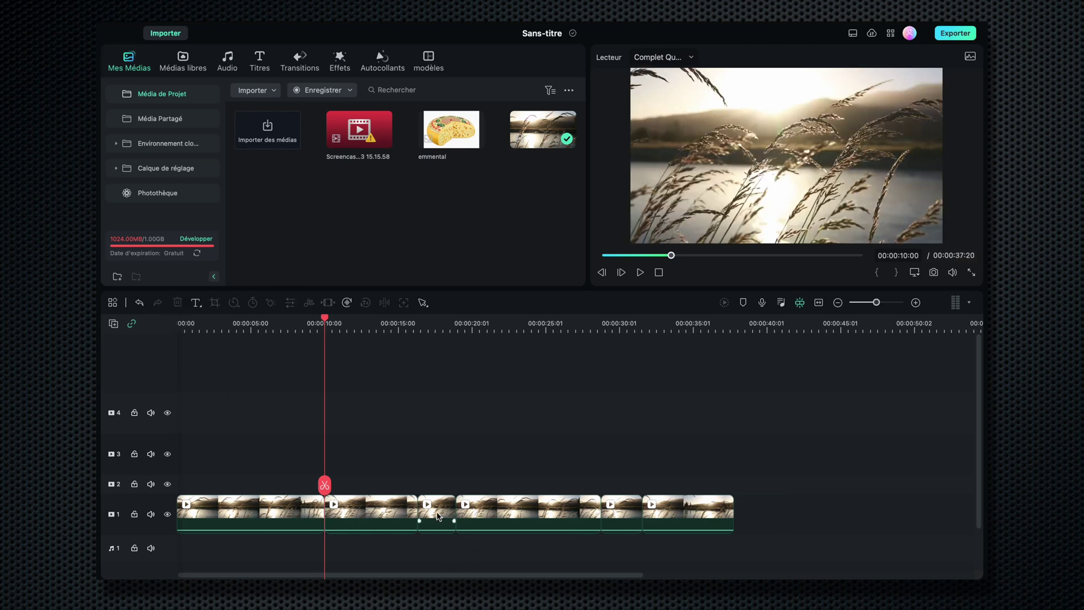
pyautogui.click(438, 516)
pyautogui.click(177, 302)
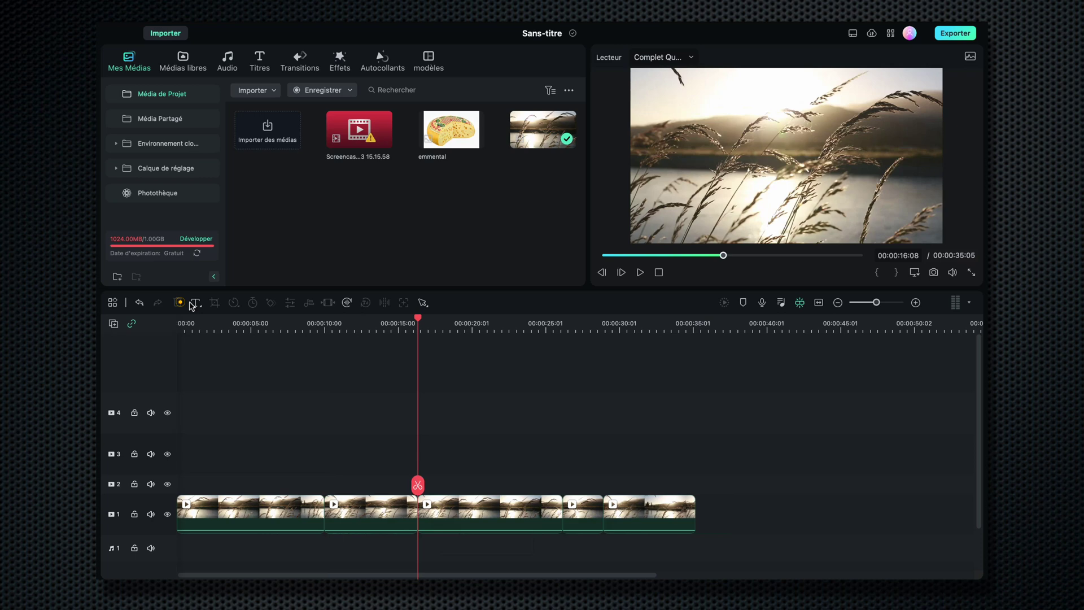
# Delete the short segment just before the last one with auto ripple on, and undo all three ripple deletions of the split clip.
pyautogui.click(580, 513)
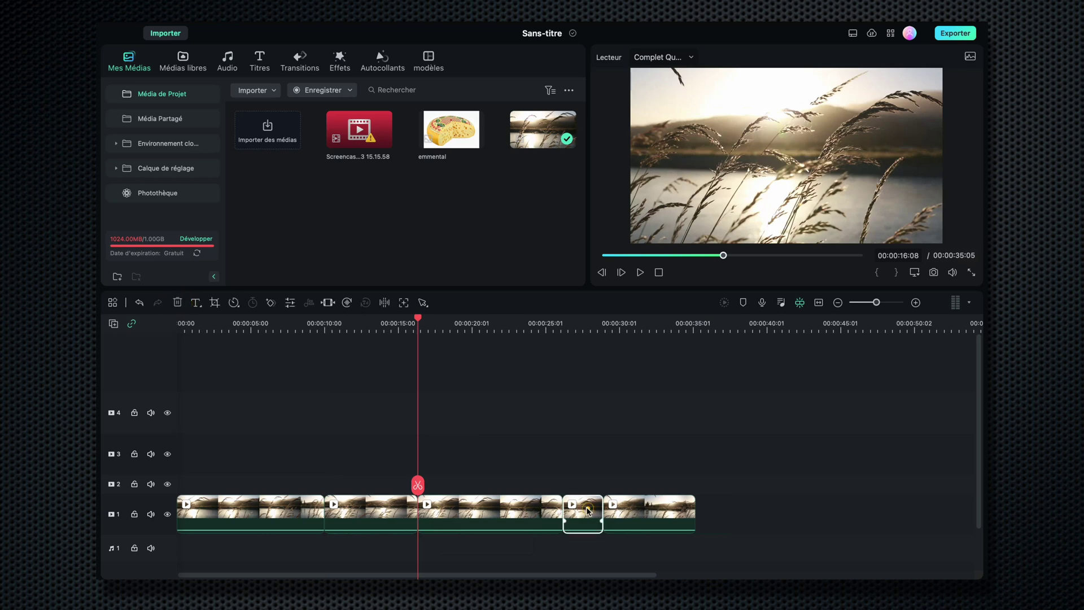
pyautogui.click(177, 302)
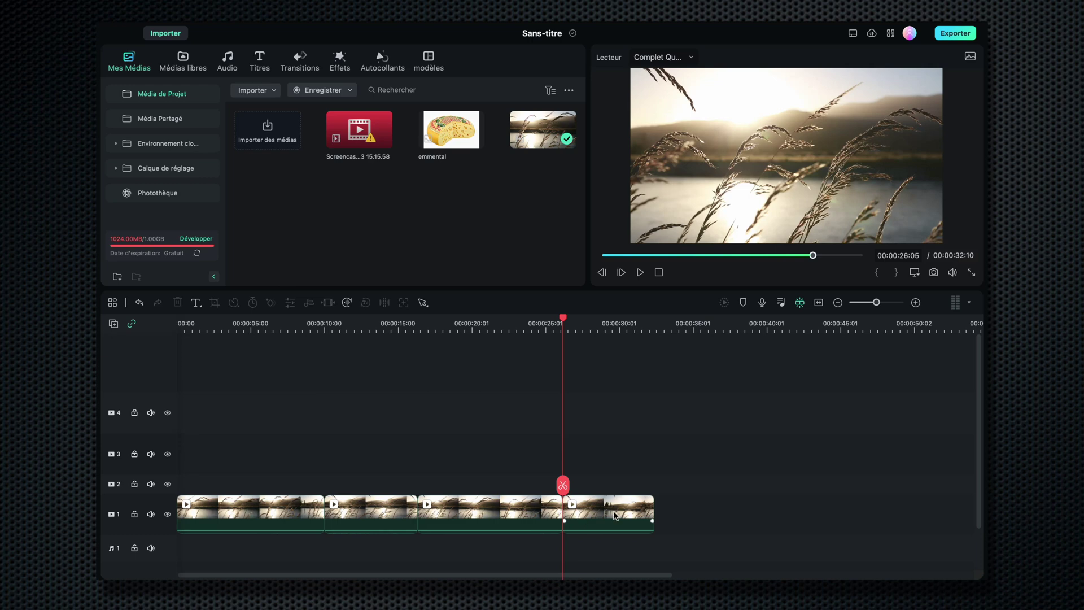
pyautogui.hotkey('ctrl', 'z')
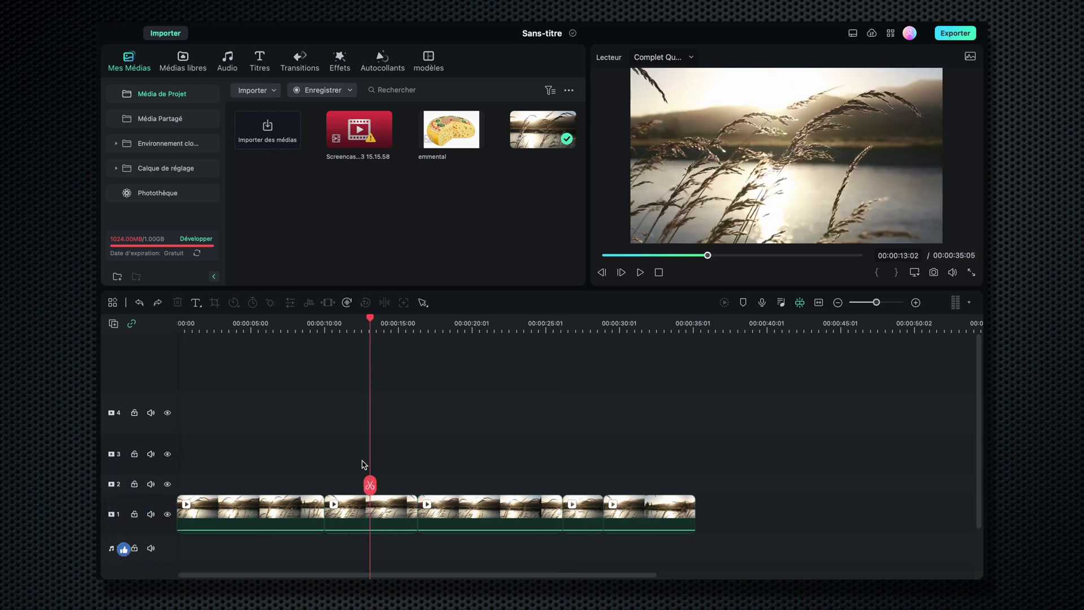
pyautogui.hotkey('ctrl', 'v')
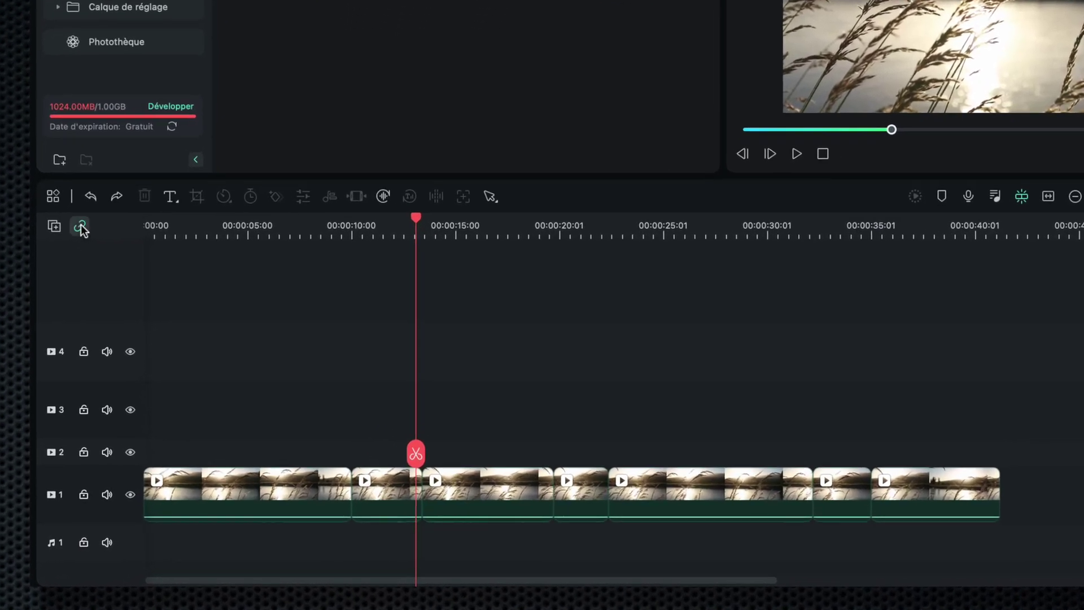
# Disable auto ripple (Raccord auto) and delete the second, fourth and sixth segments of the split clip on video track 1.
pyautogui.click(132, 323)
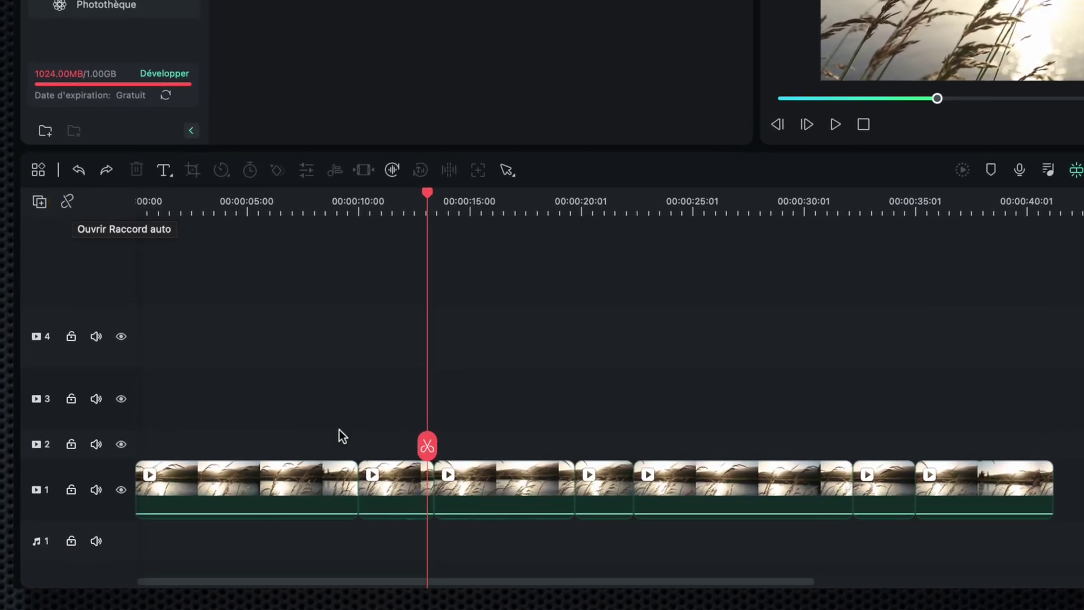
pyautogui.click(385, 481)
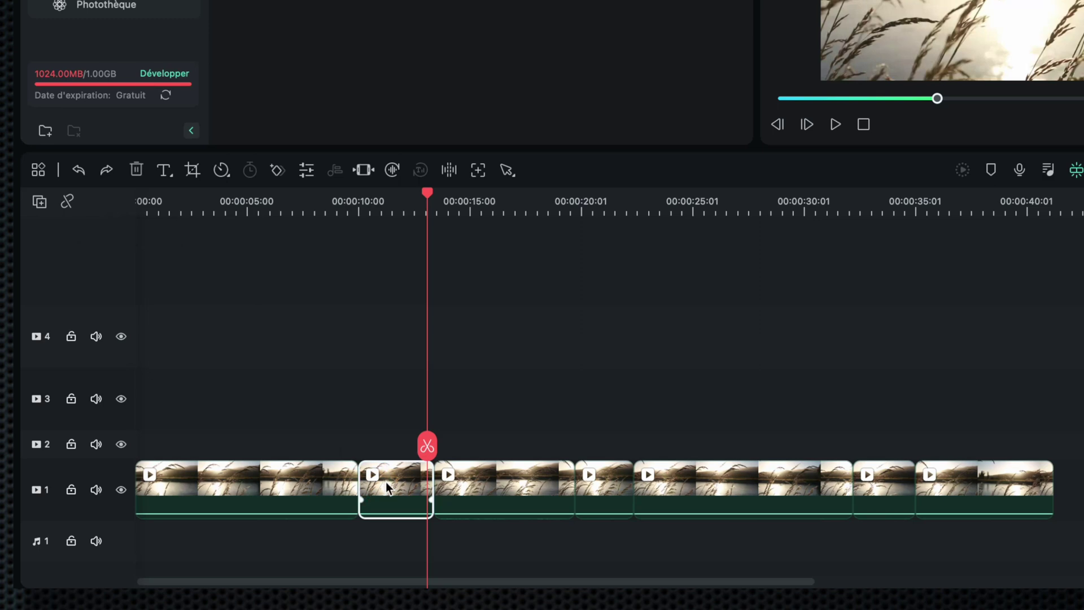
pyautogui.press('Delete')
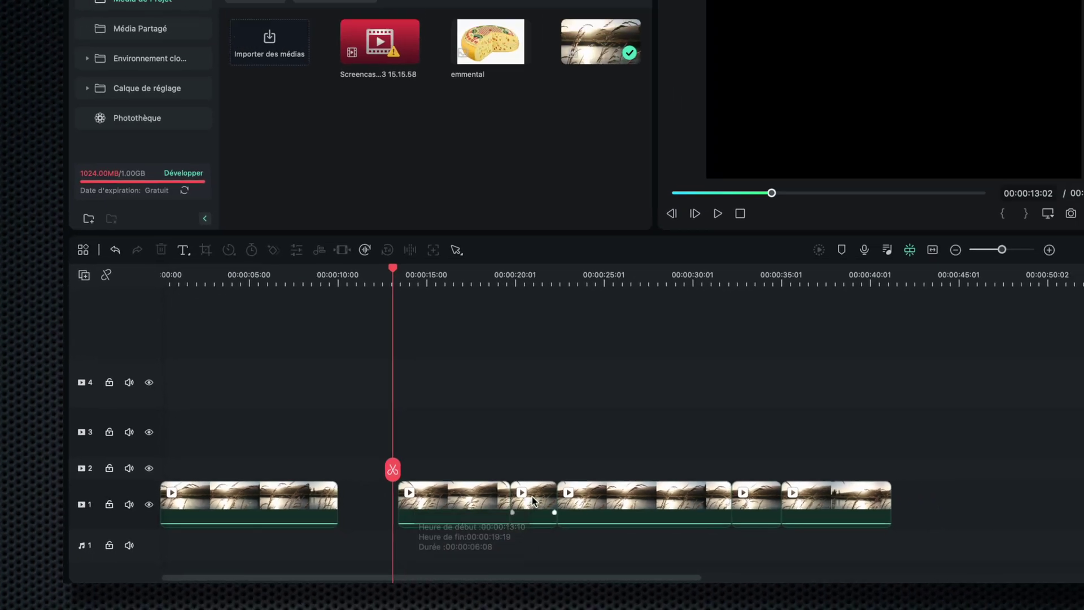
pyautogui.click(609, 484)
pyautogui.press('Delete')
pyautogui.click(672, 516)
pyautogui.press('Delete')
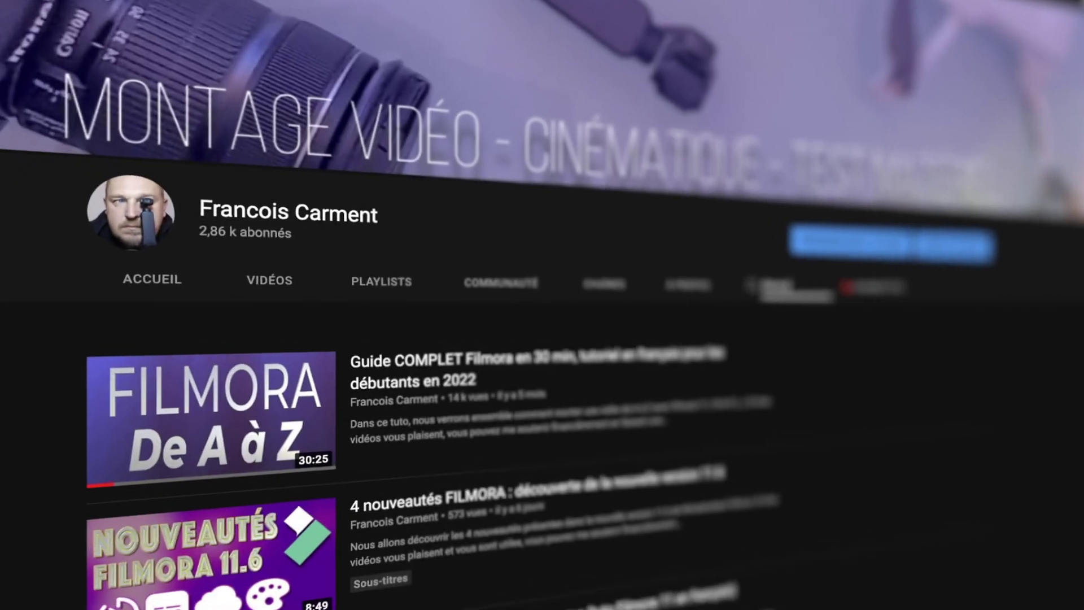